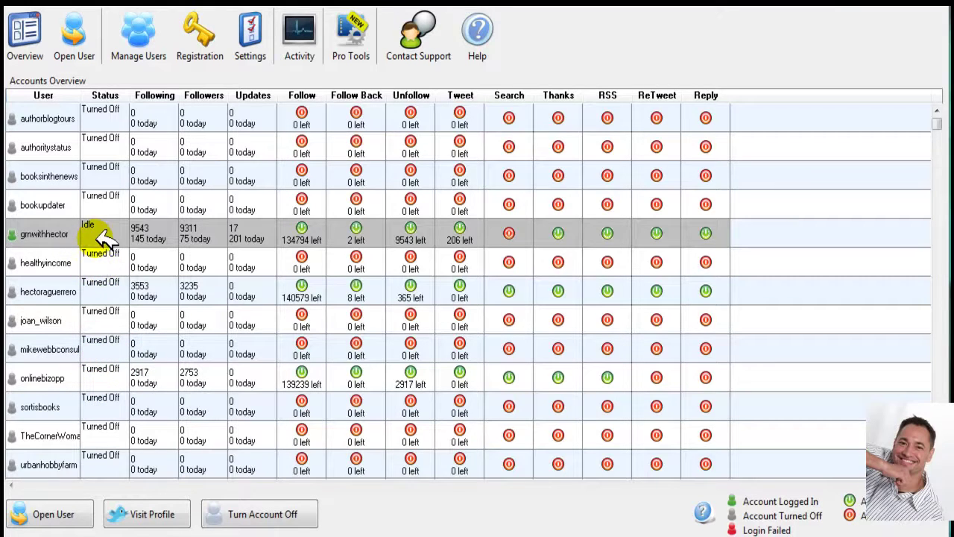
# Step: Open user management and view the Twitter username and password fields for adding a profile
pyautogui.click(146, 43)
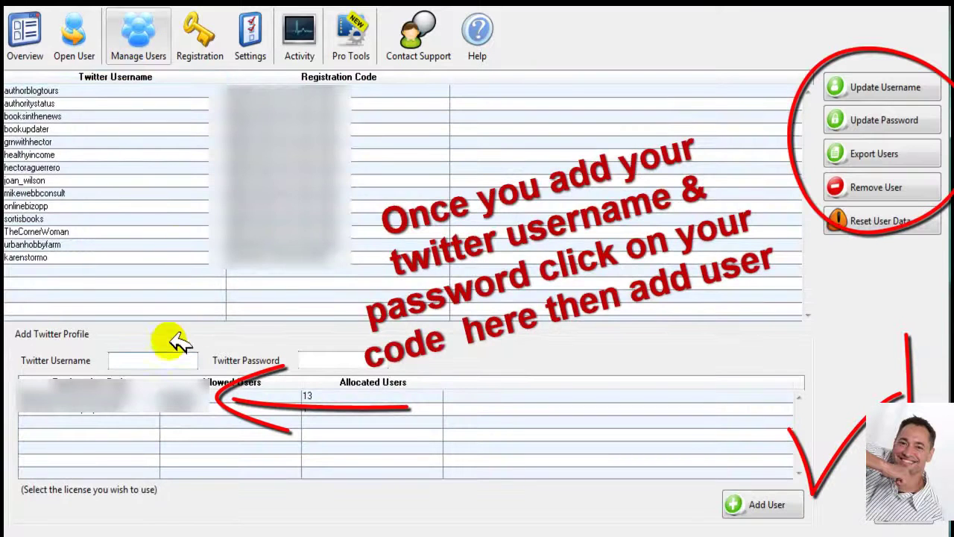
pyautogui.click(140, 359)
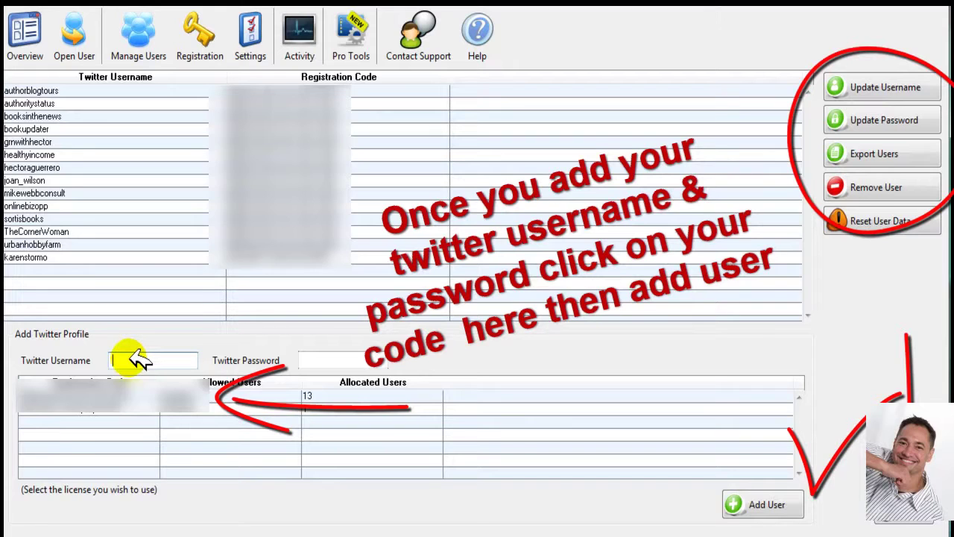
pyautogui.click(345, 363)
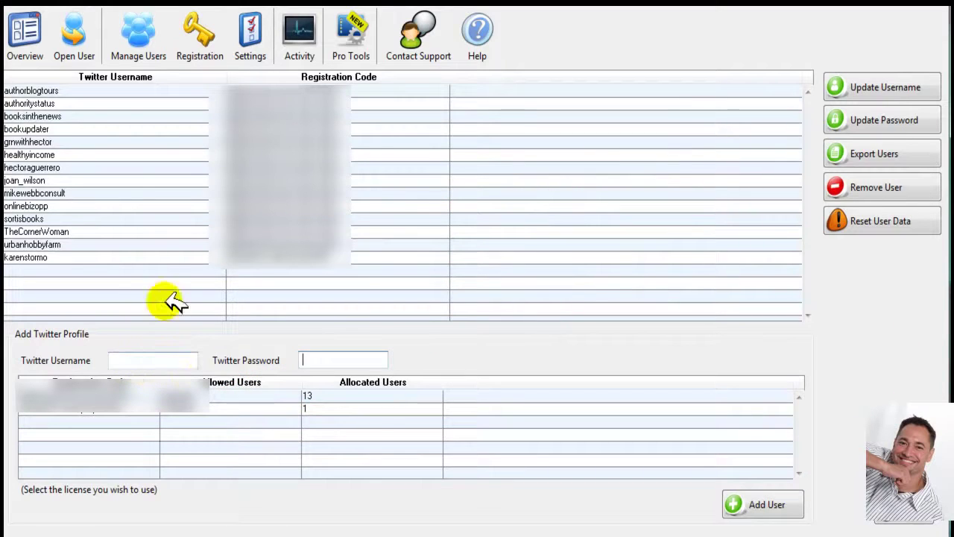
# Step: Open the fifth account in the user list, expand its account section and view its account settings
pyautogui.click(77, 39)
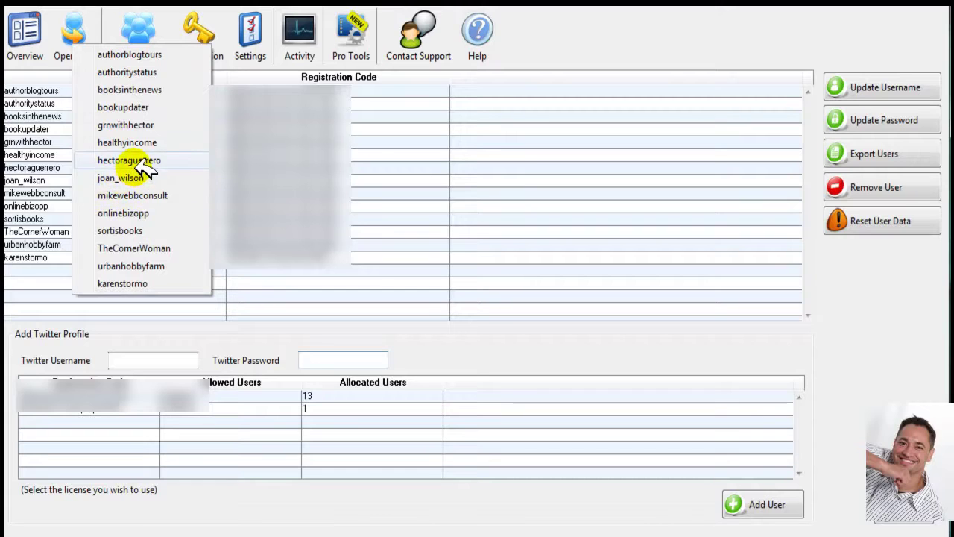
pyautogui.click(149, 124)
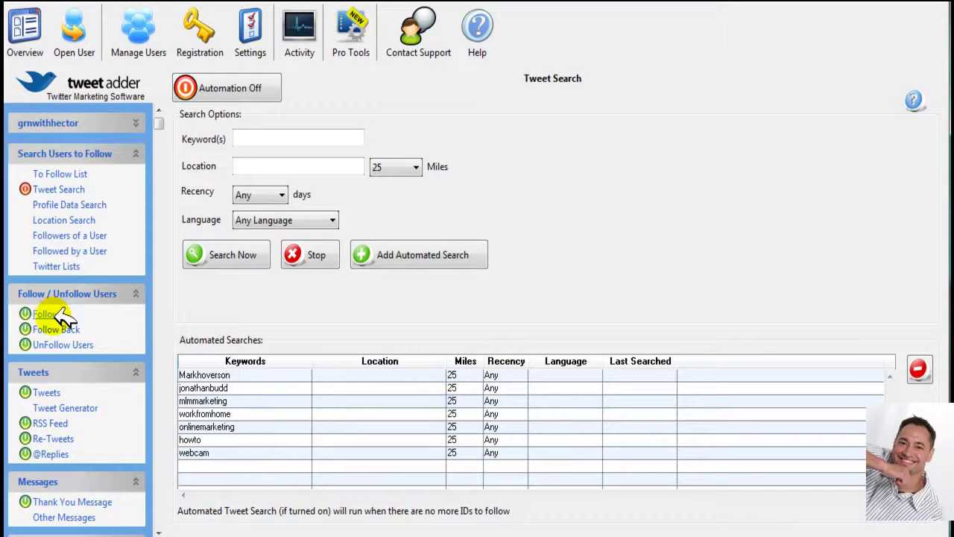
pyautogui.click(136, 122)
pyautogui.click(67, 140)
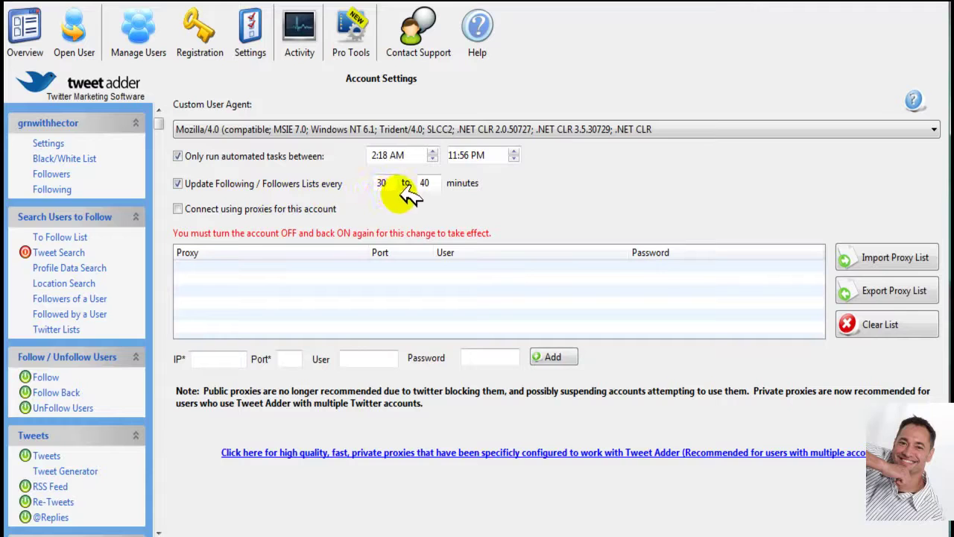
# Step: Review the account's black and white lists, followers list and following list
pyautogui.click(69, 158)
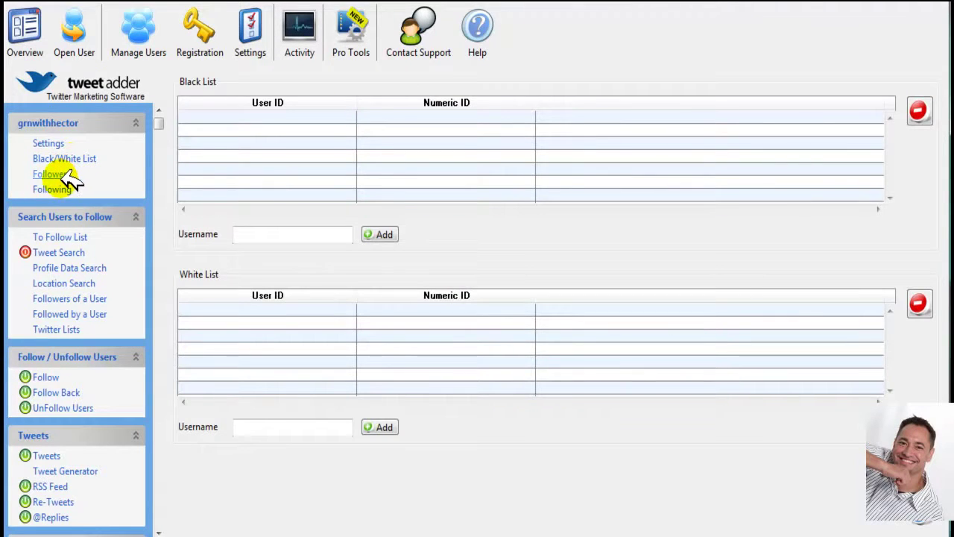
pyautogui.click(62, 176)
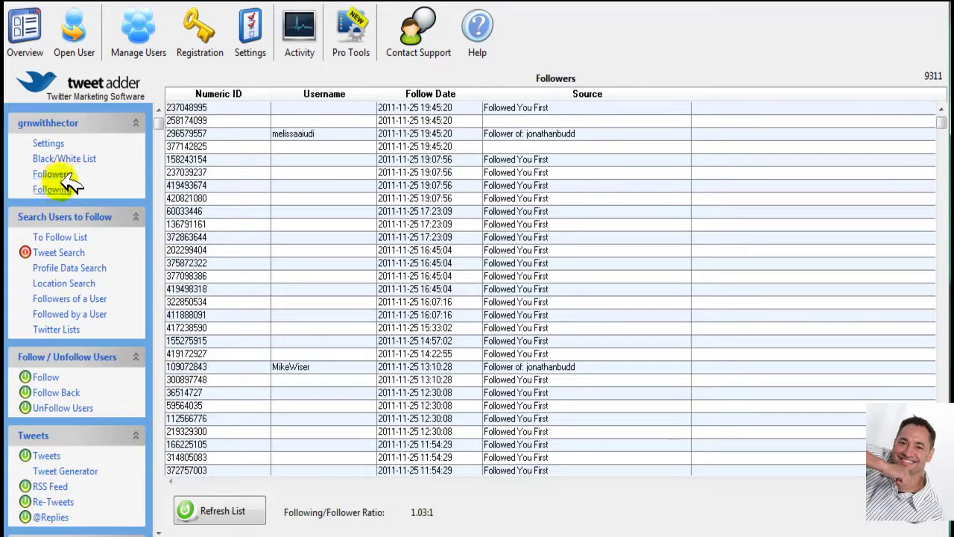
pyautogui.click(60, 189)
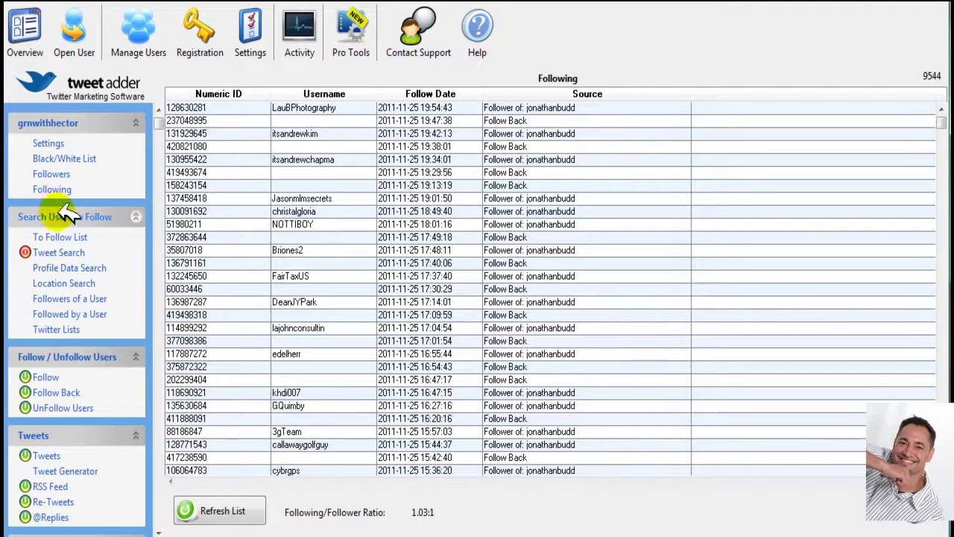
# Step: Open the To Follow List and look through the imported usernames down to the end of the list
pyautogui.click(60, 233)
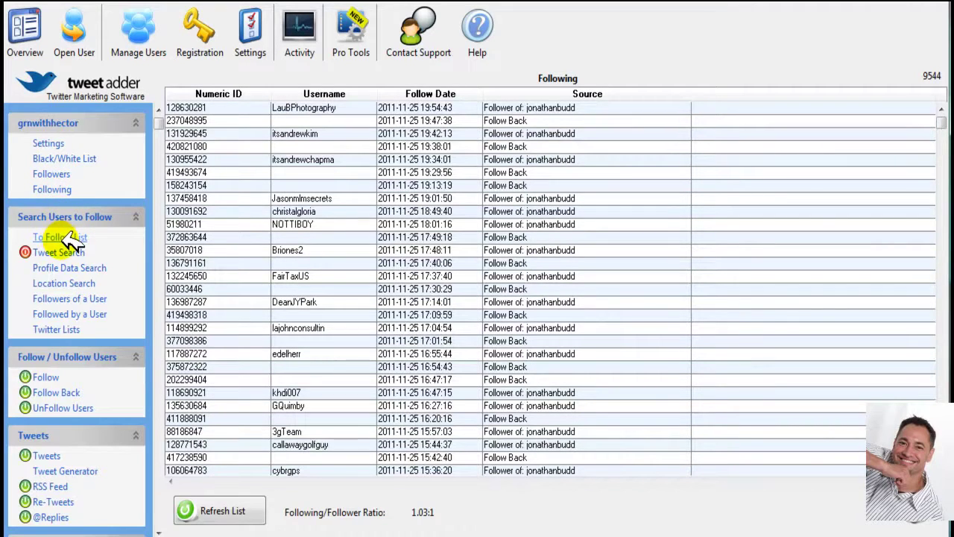
pyautogui.click(68, 234)
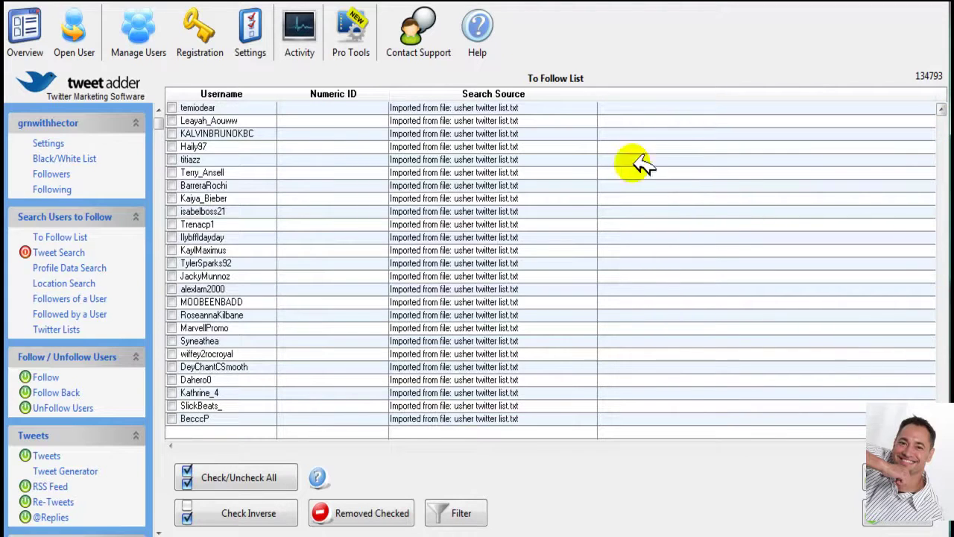
pyautogui.click(940, 389)
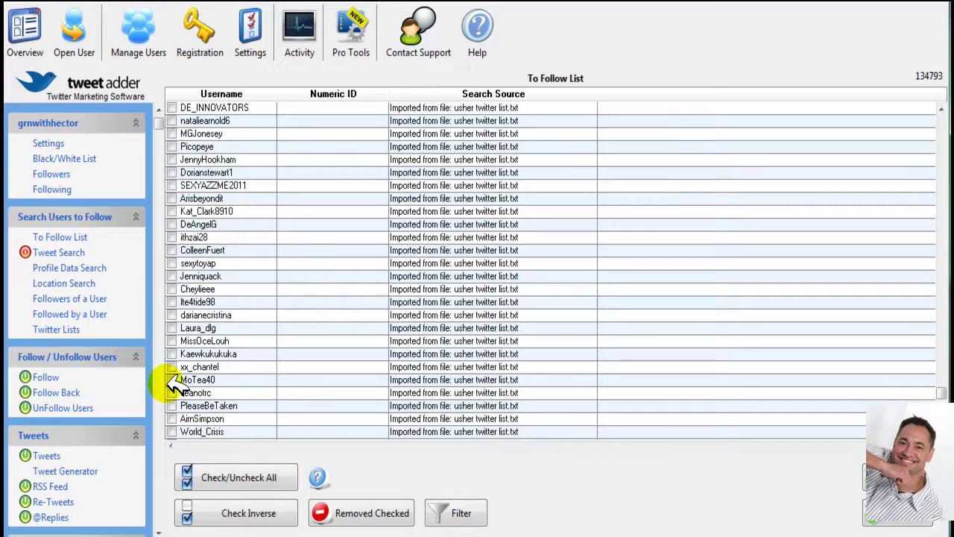
pyautogui.click(172, 380)
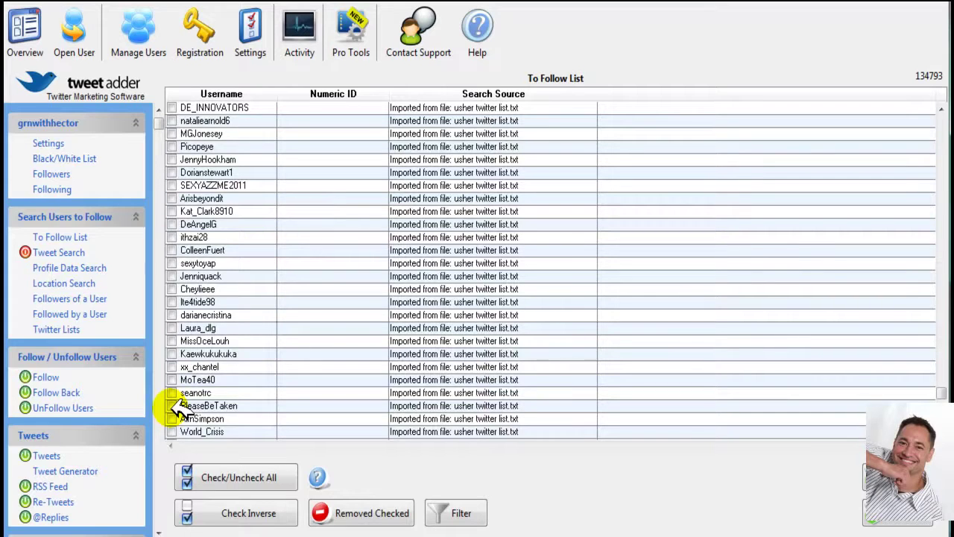
# Step: View the search options for finding users by profile data and by location
pyautogui.click(88, 270)
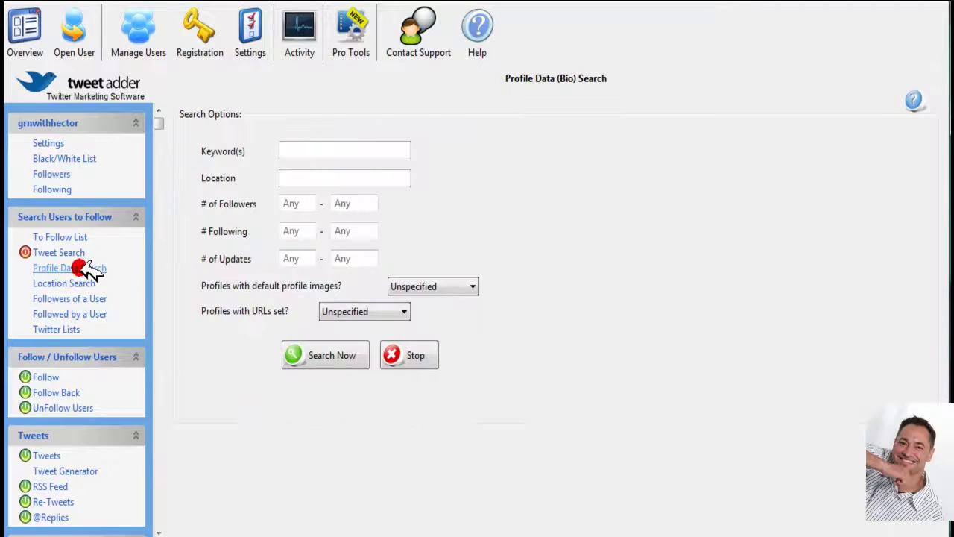
pyautogui.click(312, 149)
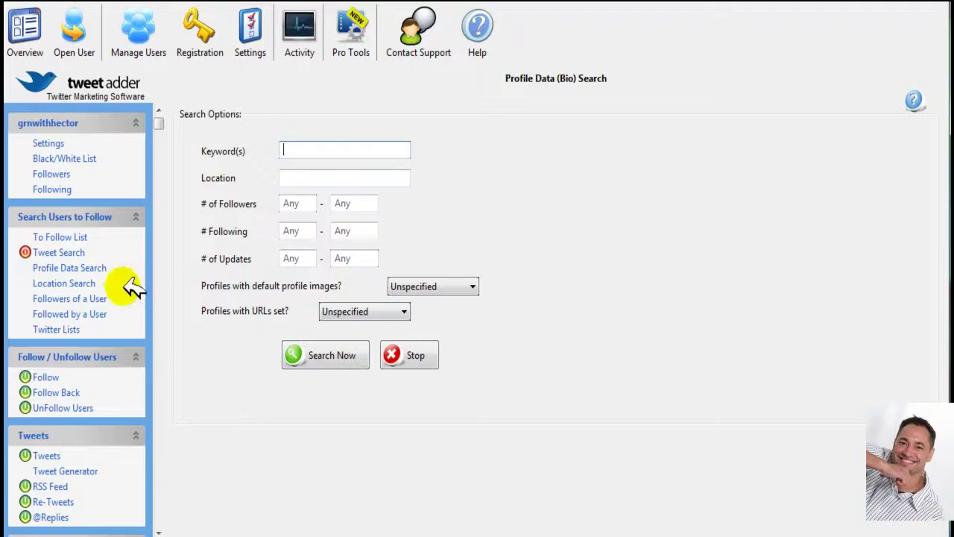
pyautogui.click(74, 278)
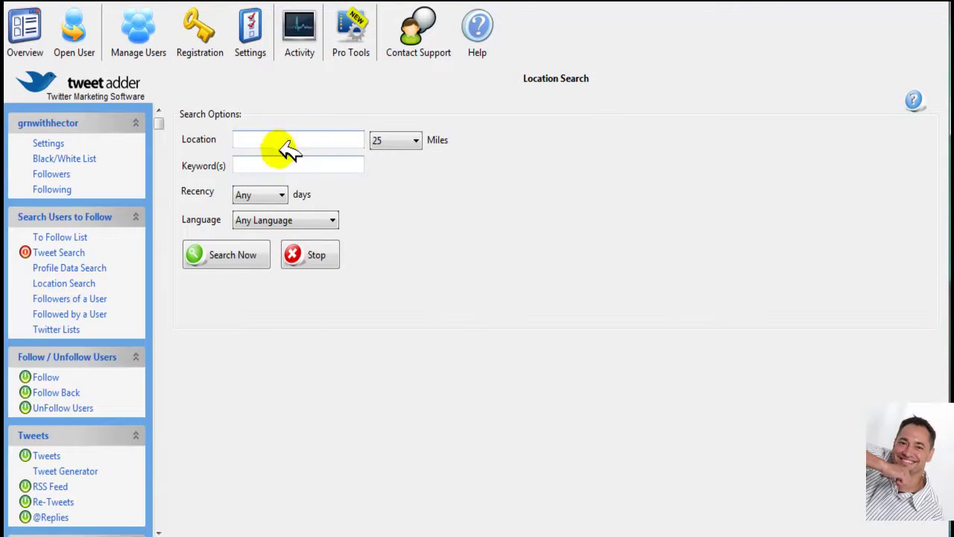
# Step: Search for followers of the Twitter user amway and stop the search to show the users collected
pyautogui.click(70, 298)
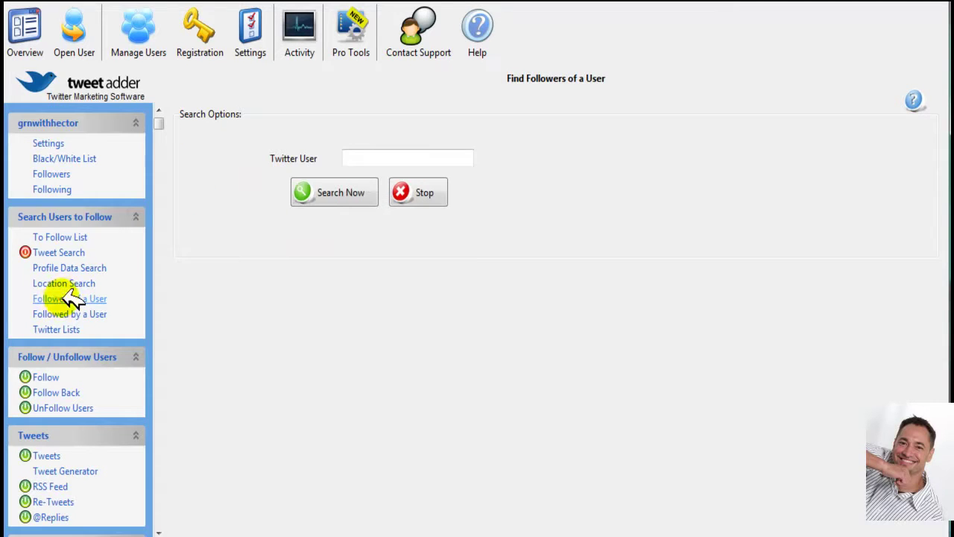
pyautogui.click(388, 157)
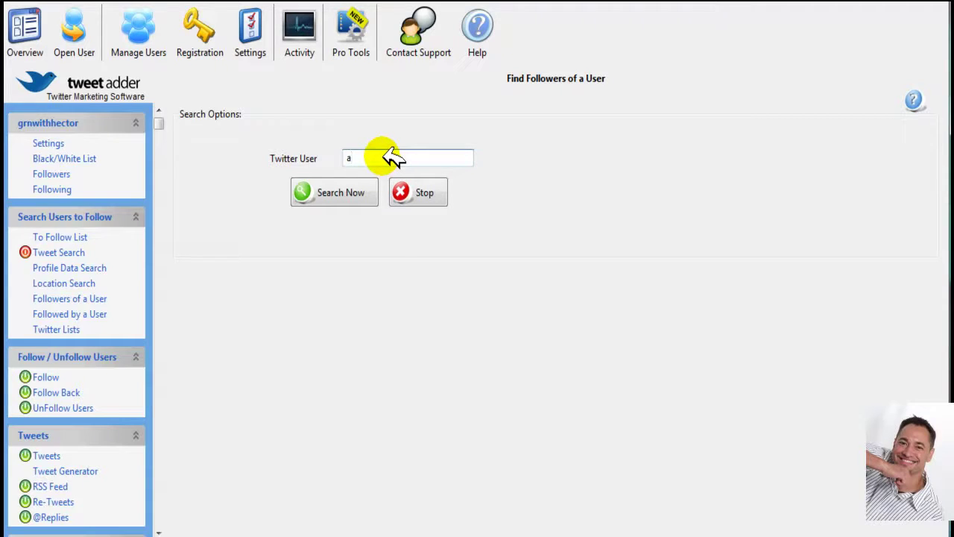
pyautogui.write('ay')
pyautogui.click(336, 191)
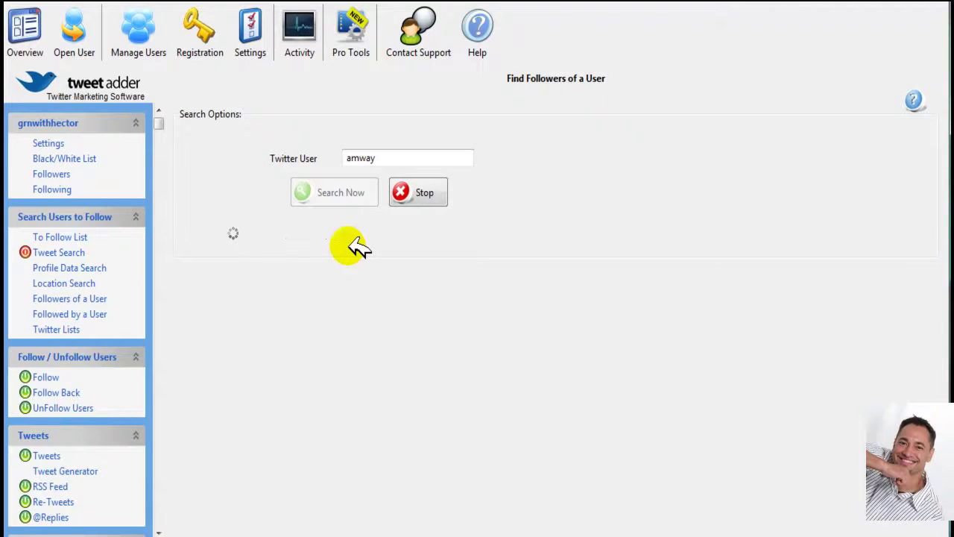
pyautogui.click(424, 191)
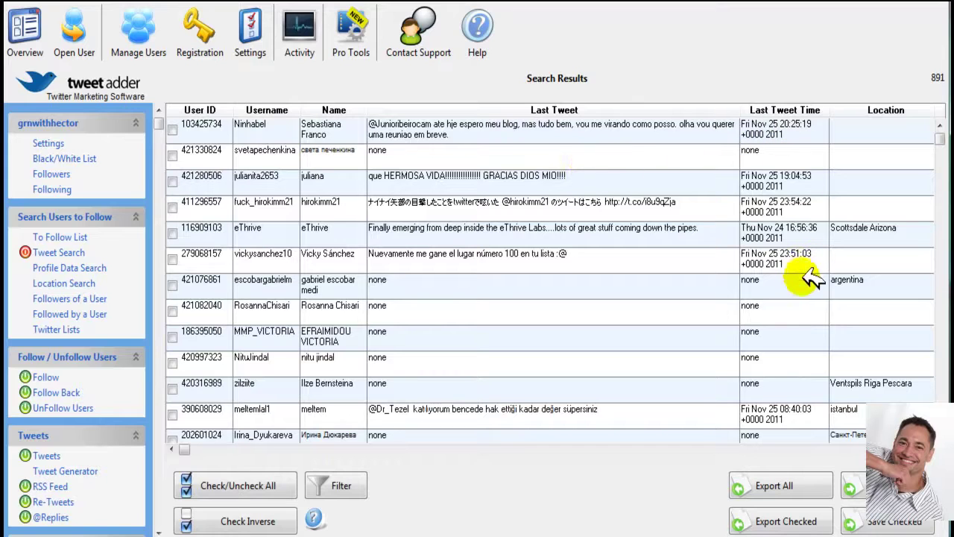
# Step: View the search forms for users followed by a user and for members of a Twitter list
pyautogui.click(59, 316)
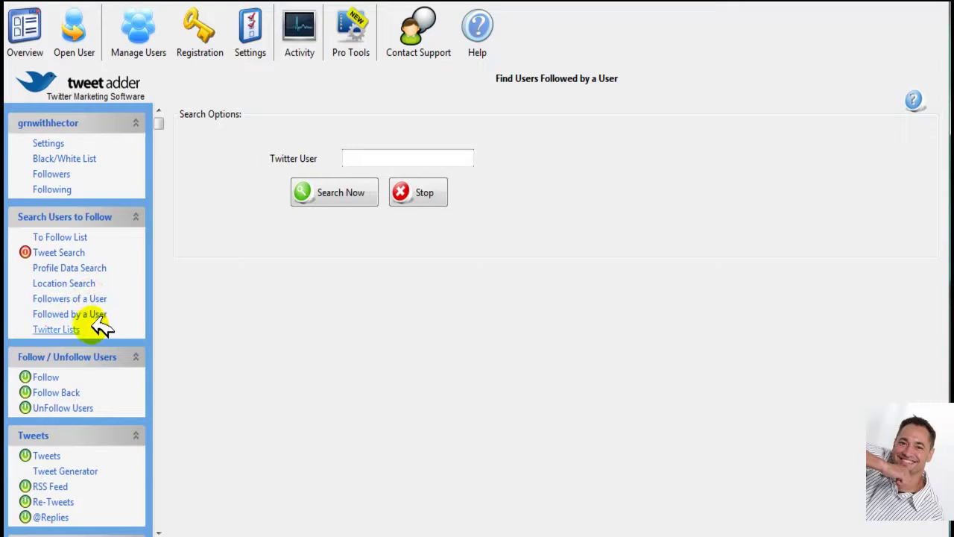
pyautogui.click(64, 330)
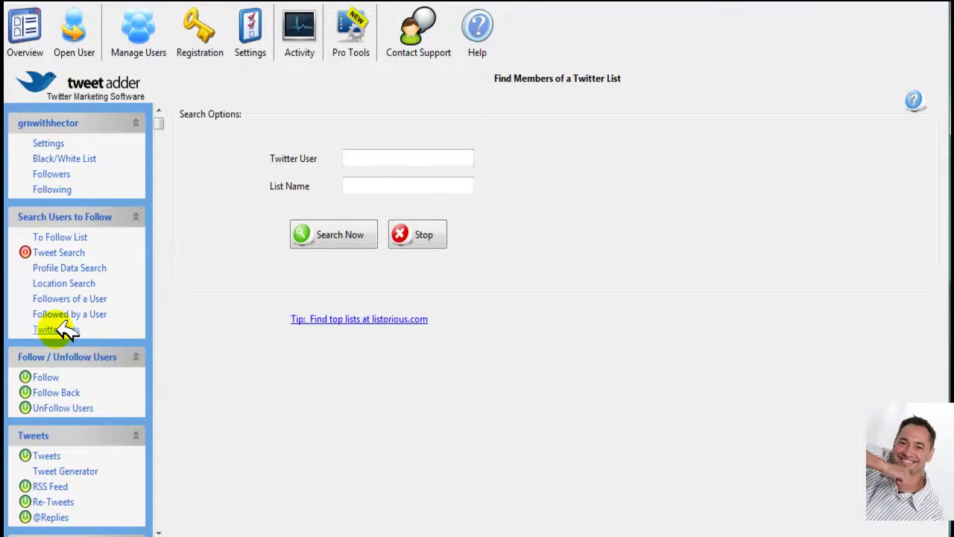
pyautogui.click(386, 158)
pyautogui.click(384, 183)
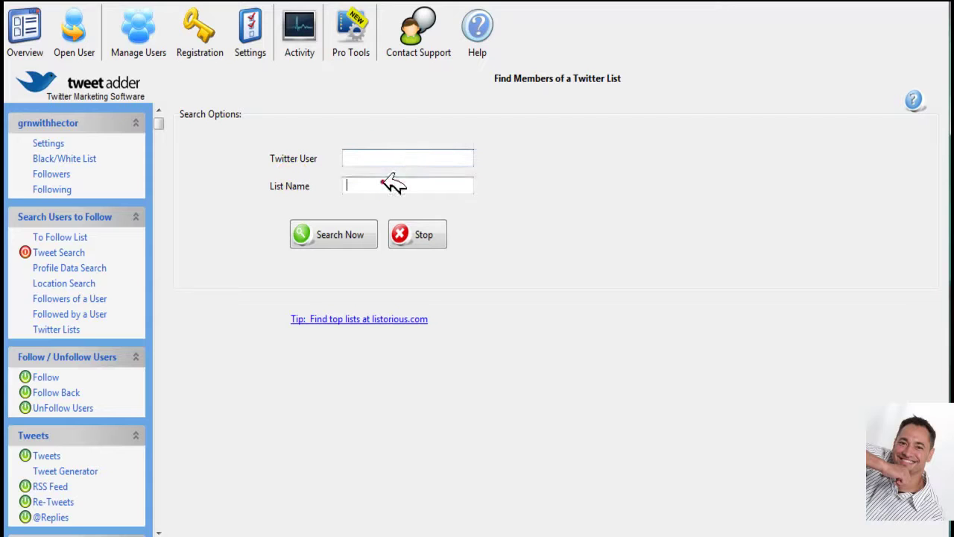
pyautogui.click(382, 156)
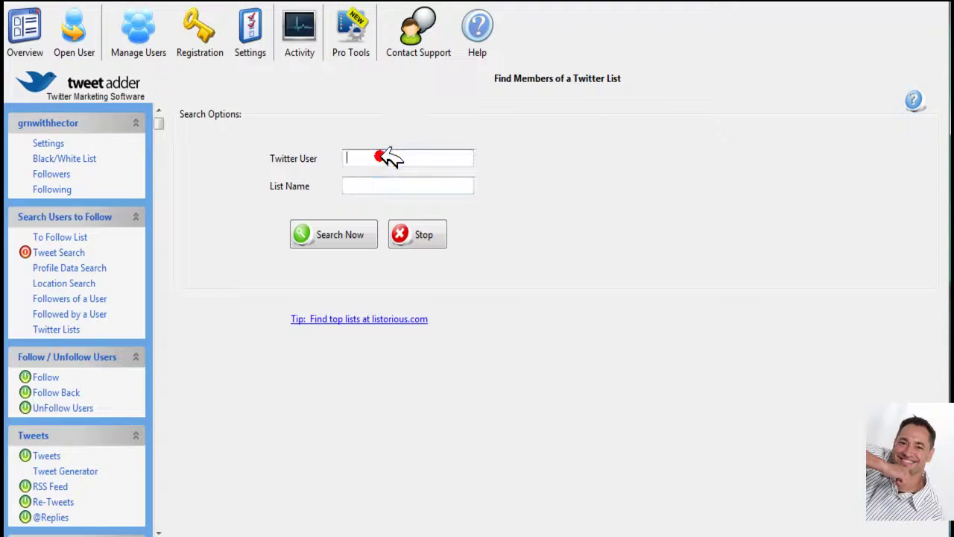
# Step: Review the automation settings for Follow, Follow Back and UnFollow Users
pyautogui.click(47, 378)
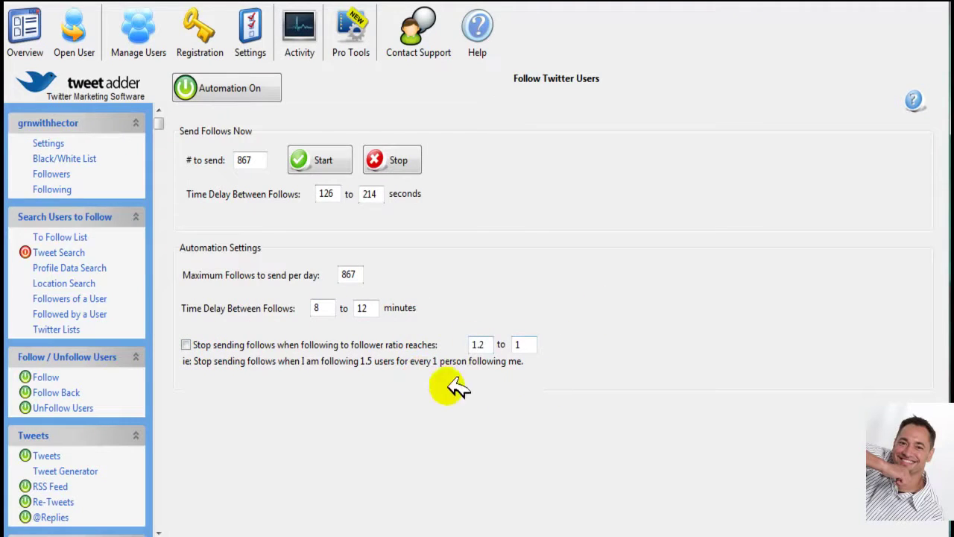
pyautogui.click(59, 392)
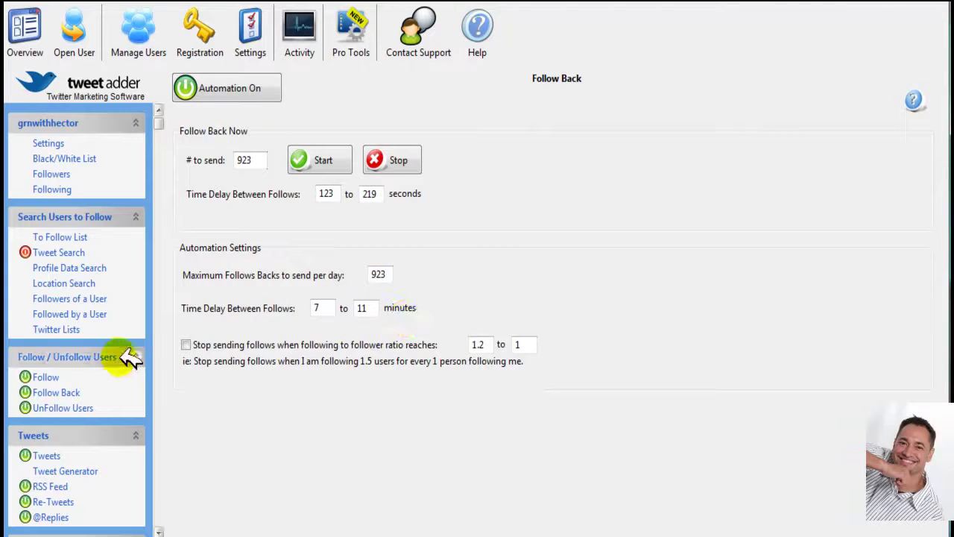
pyautogui.click(77, 406)
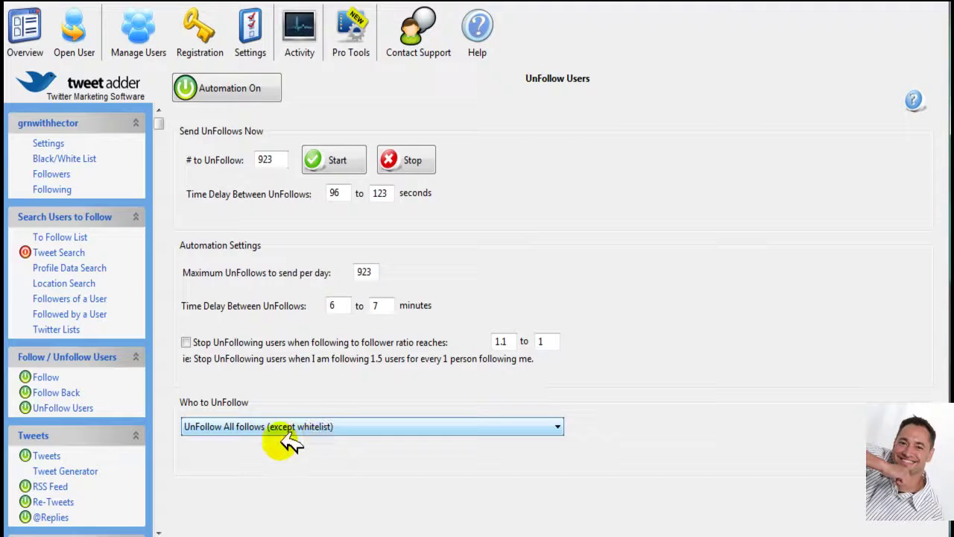
# Step: Open the account's Tweets page, read through the Tweet msg text file in Notepad and minimize it
pyautogui.click(54, 451)
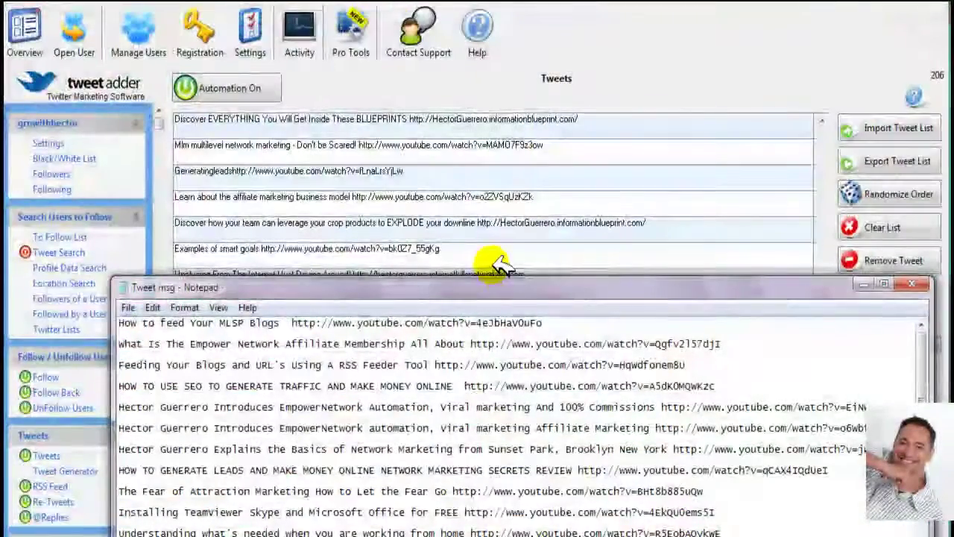
pyautogui.moveTo(515, 283); pyautogui.dragTo(505, 13)
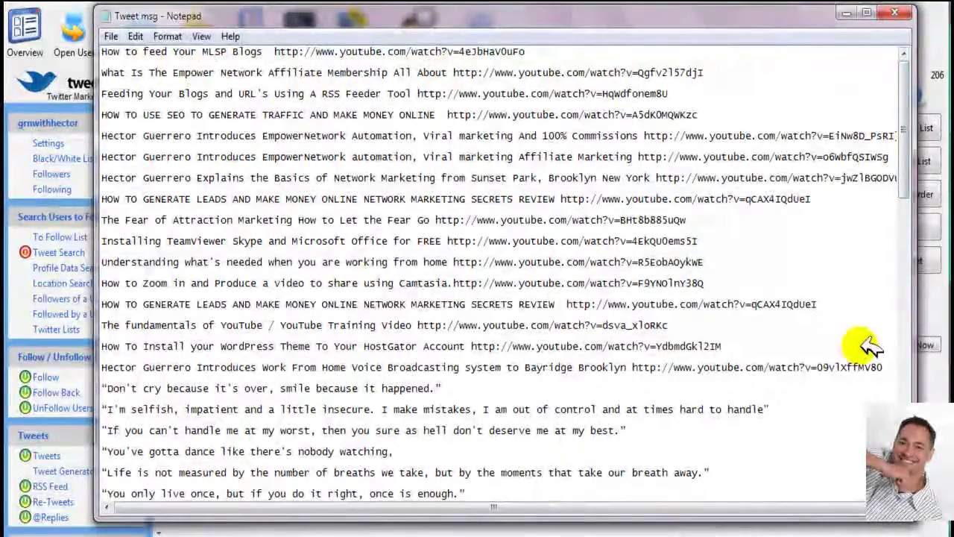
pyautogui.moveTo(905, 103); pyautogui.dragTo(912, 389)
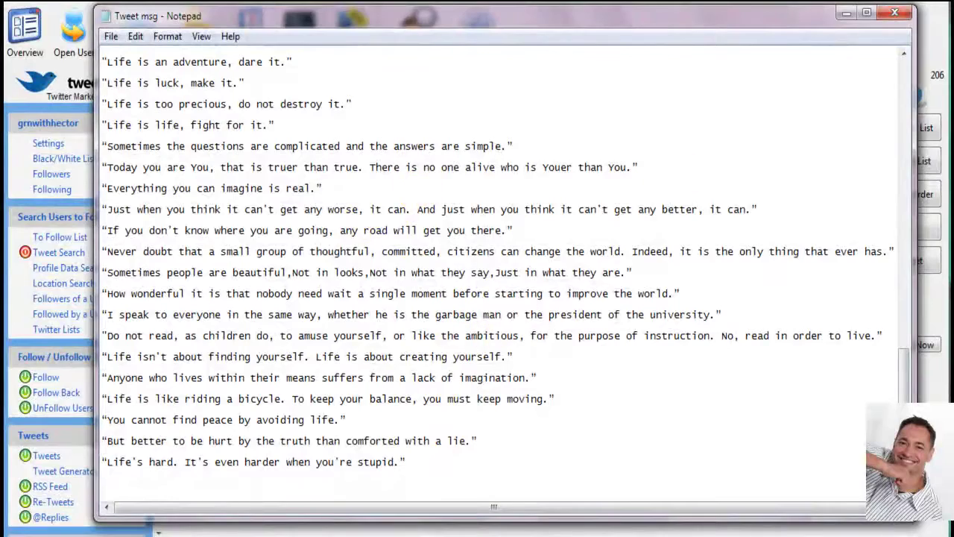
pyautogui.click(848, 12)
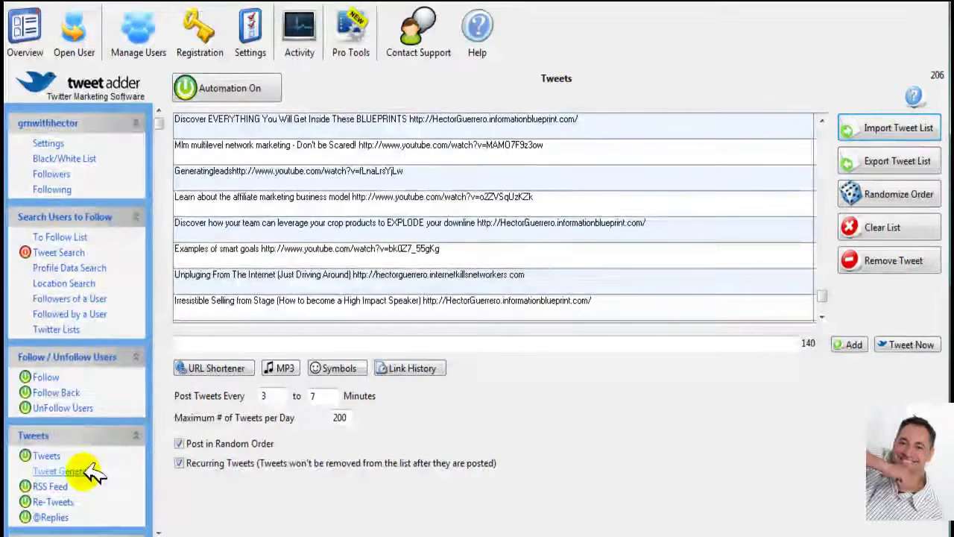
pyautogui.click(78, 471)
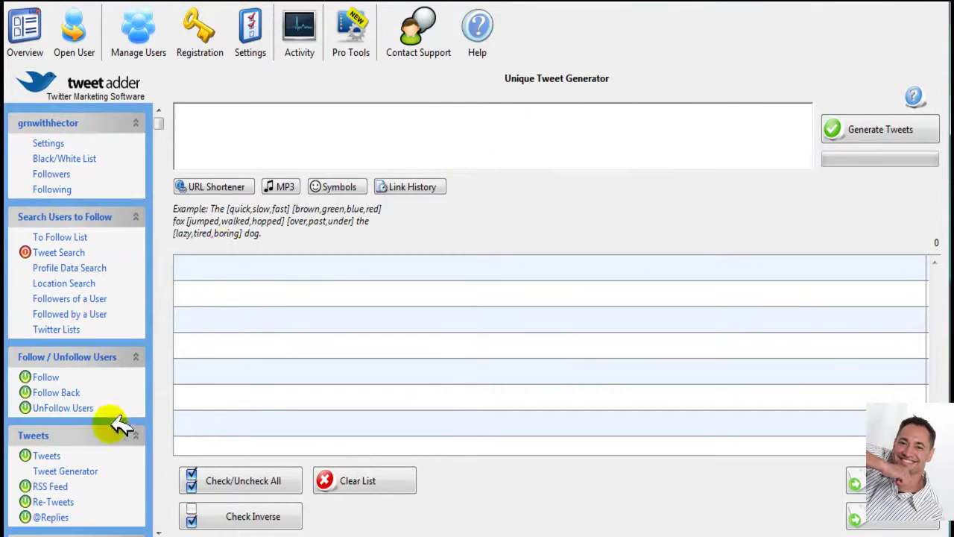
pyautogui.click(61, 484)
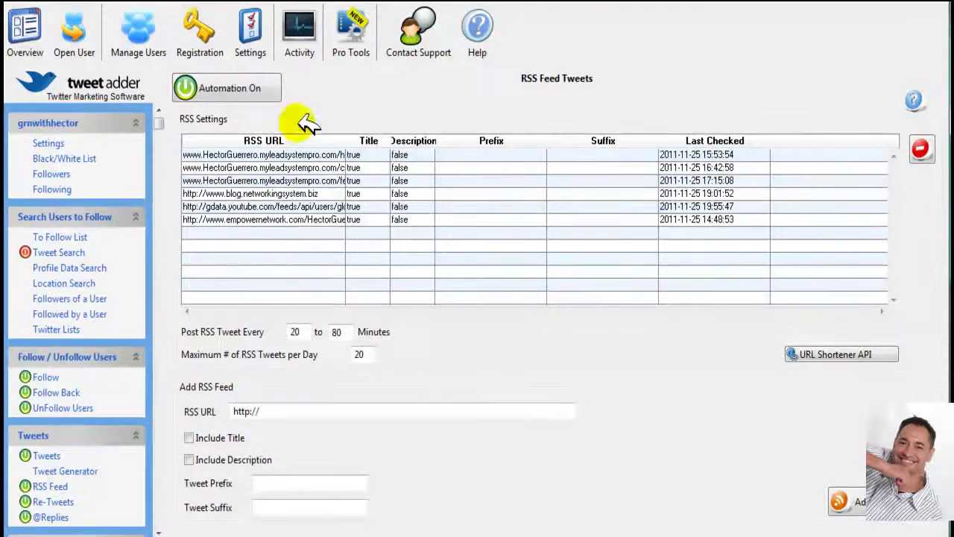
pyautogui.click(62, 502)
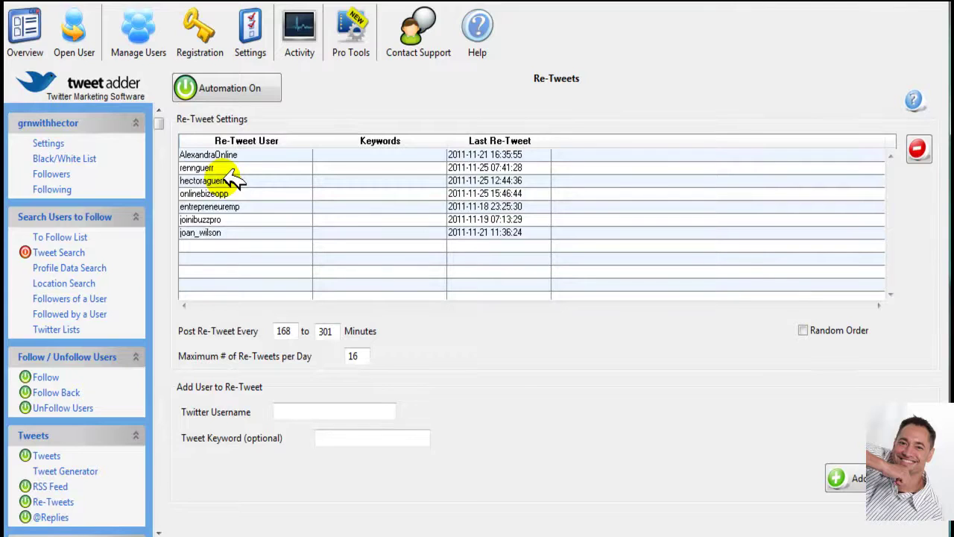
pyautogui.click(65, 518)
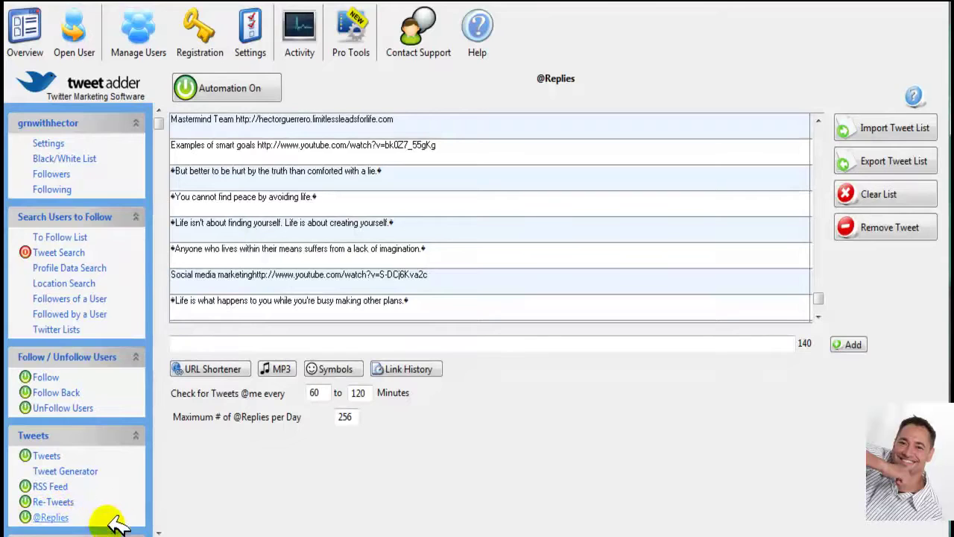
# Step: Review the account's Thank You Message and Other Messages pages, including the sending-order options for direct messages
pyautogui.scroll(-3, 162, 531)
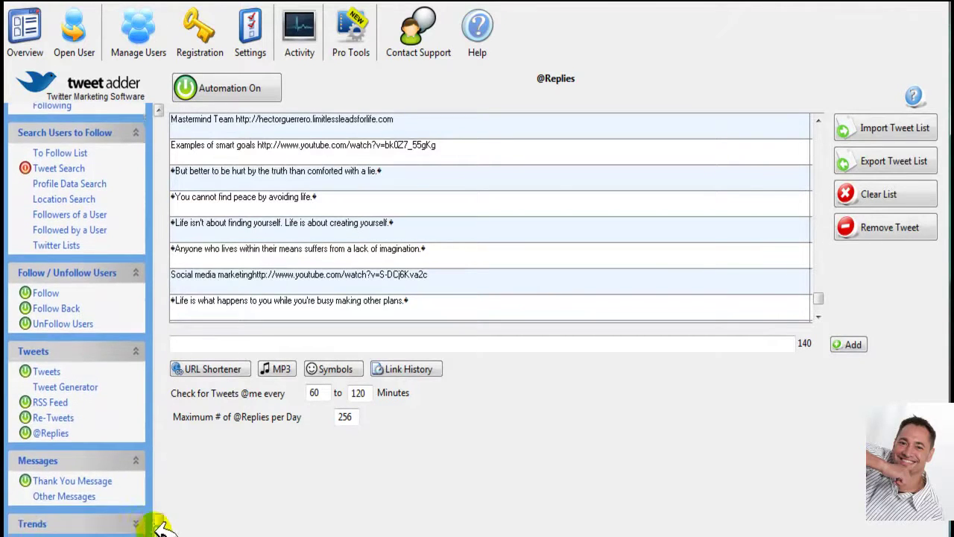
pyautogui.click(82, 480)
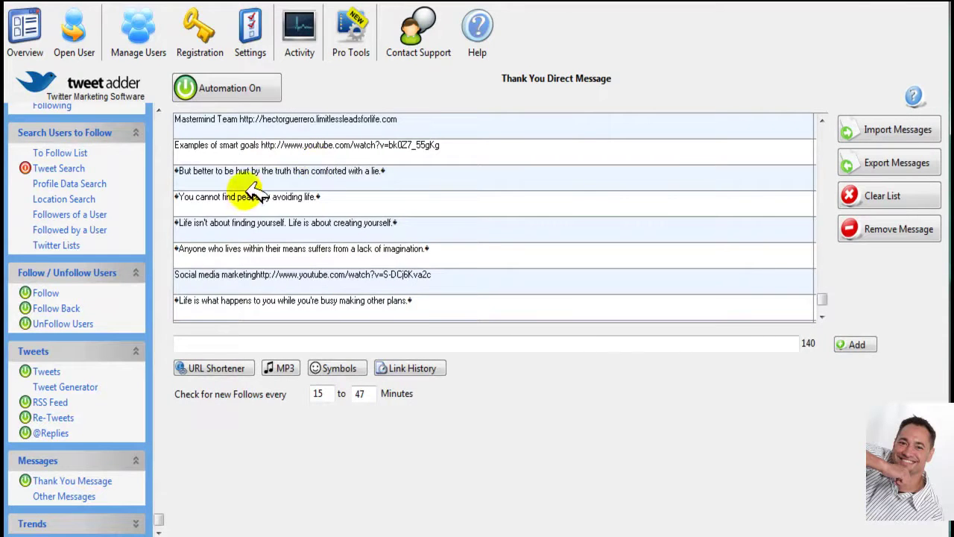
pyautogui.click(60, 494)
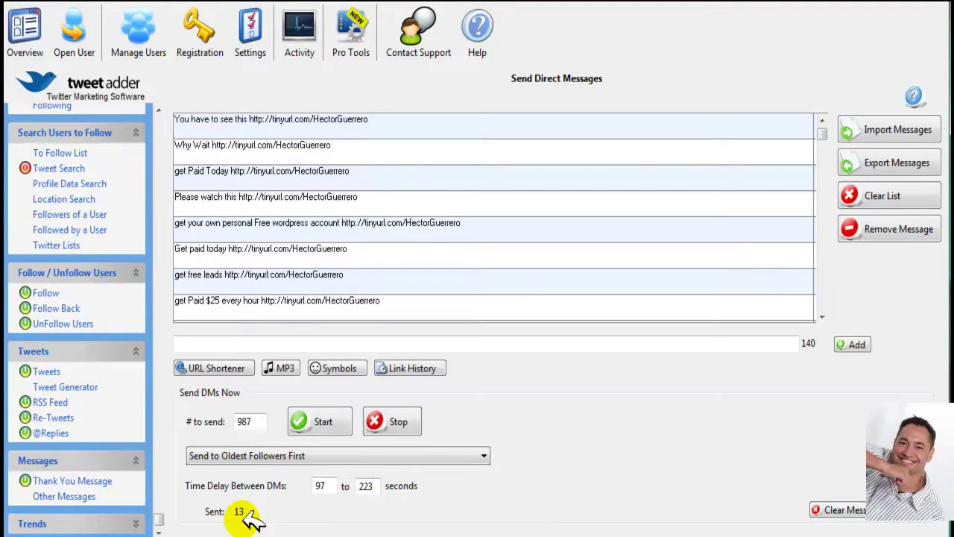
pyautogui.click(484, 456)
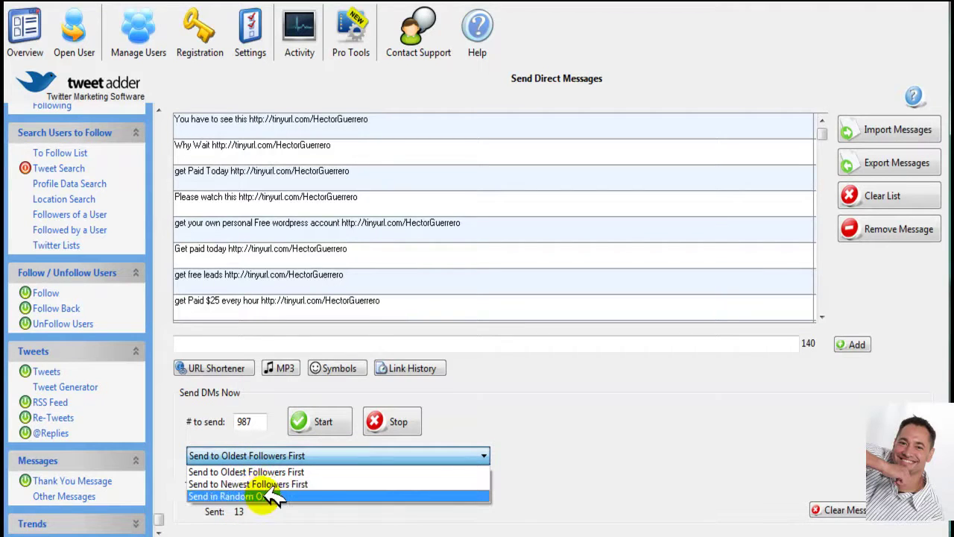
pyautogui.click(523, 460)
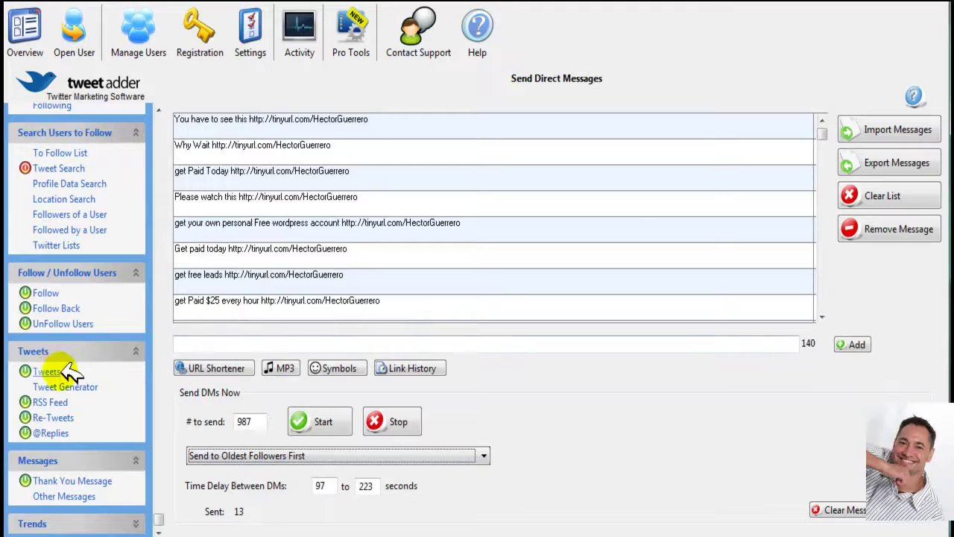
# Step: Open the account's Tweets page, put the Notepad text file away and randomize the tweet list's order several times
pyautogui.click(46, 371)
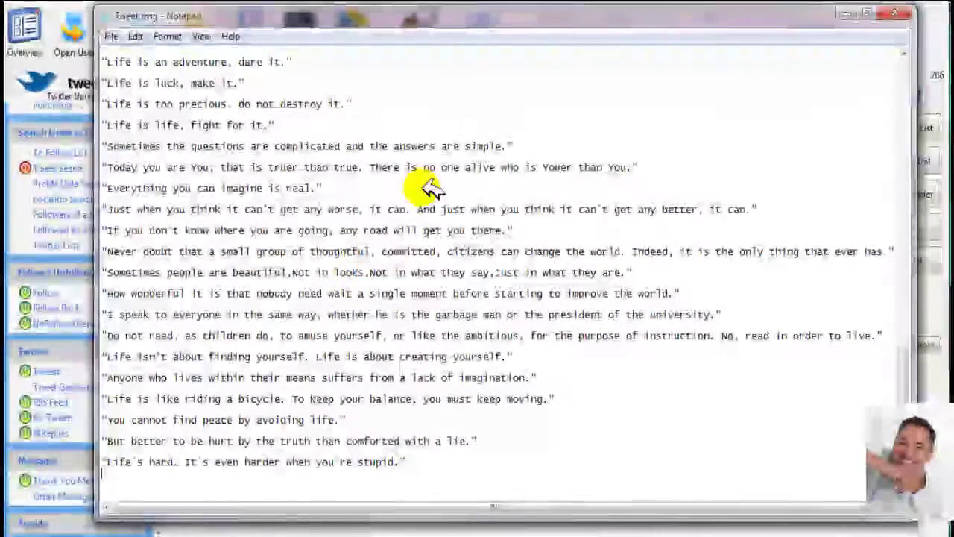
pyautogui.click(848, 15)
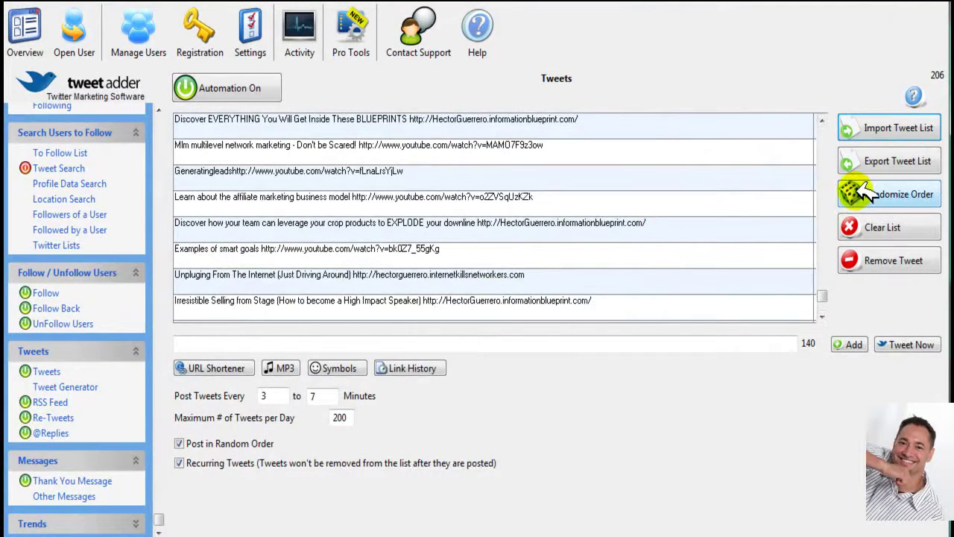
pyautogui.click(867, 194)
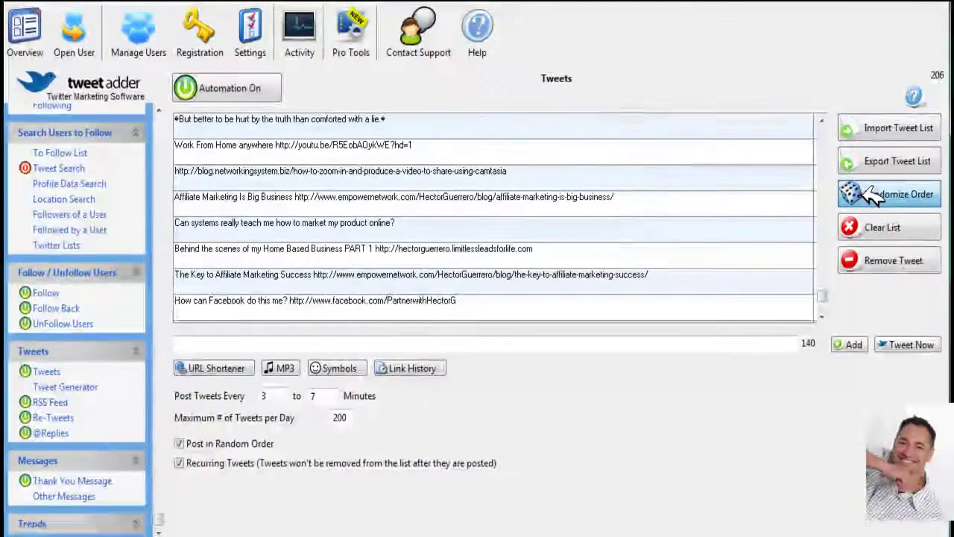
pyautogui.click(868, 193)
pyautogui.click(870, 195)
pyautogui.click(871, 195)
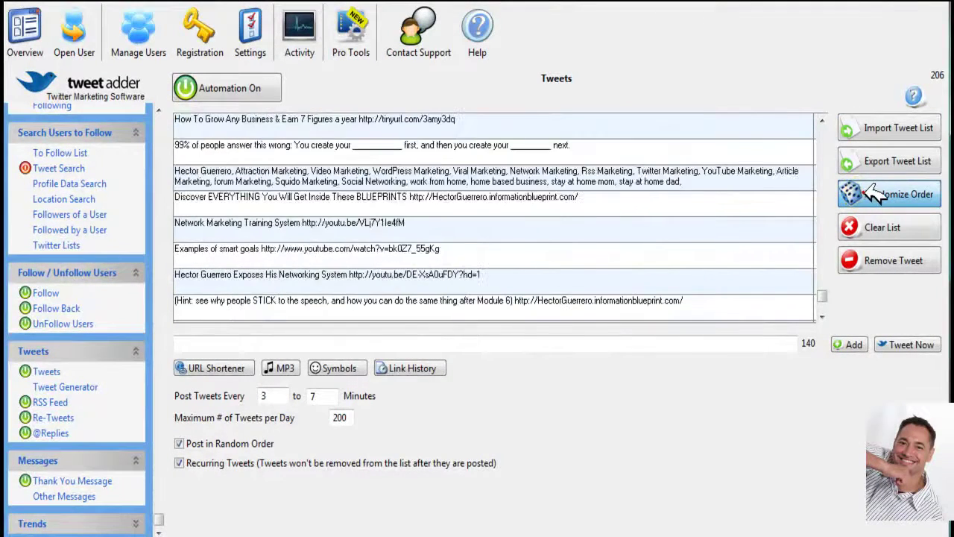
pyautogui.click(872, 195)
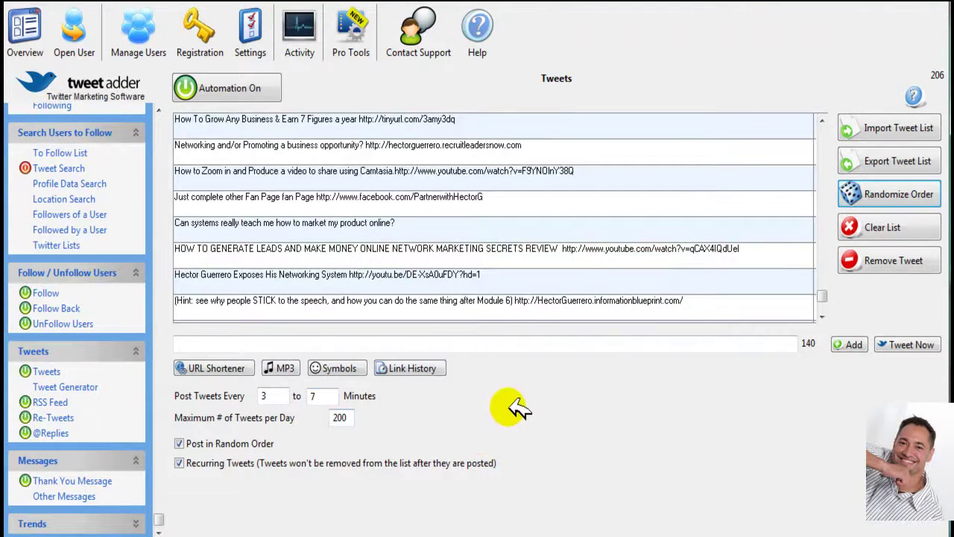
# Step: Open user management and examine the username and password fields for adding a Twitter profile
pyautogui.click(135, 33)
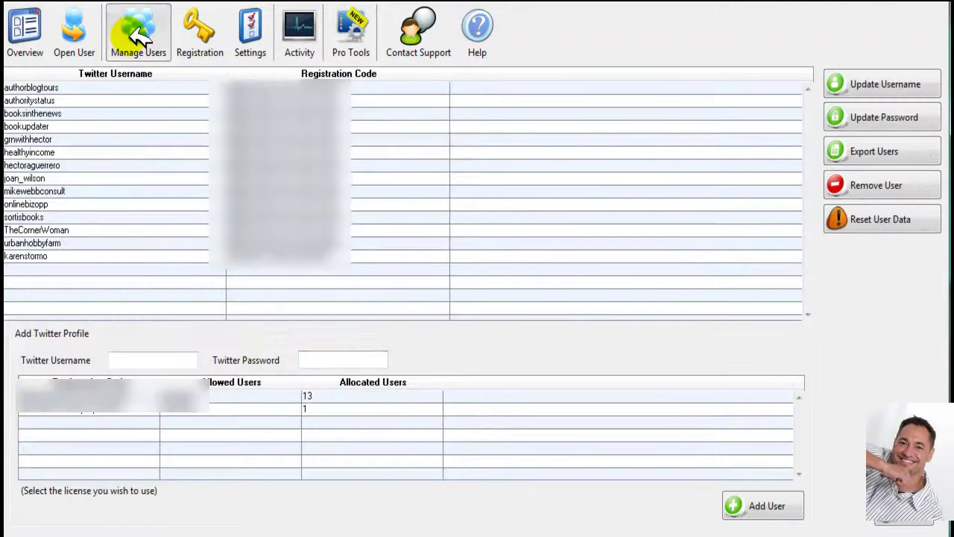
pyautogui.click(128, 356)
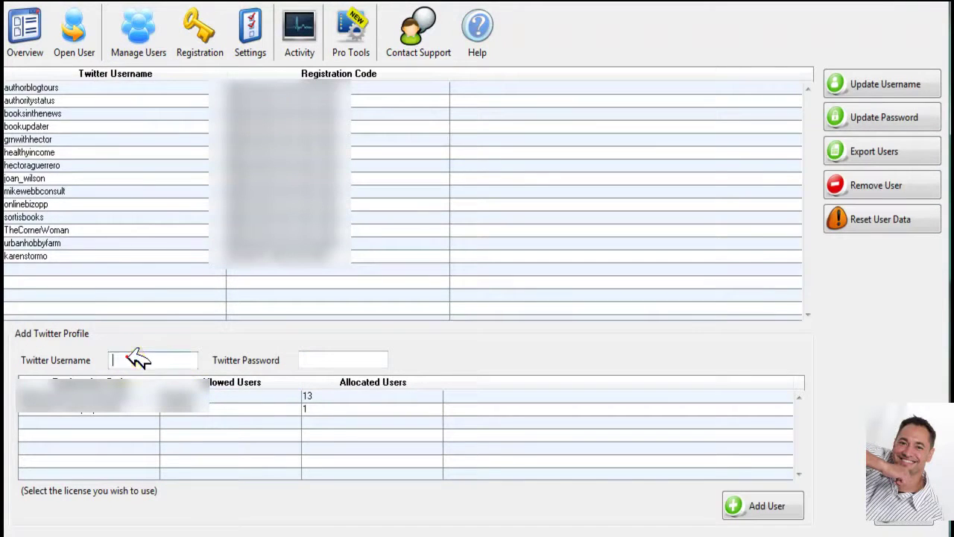
pyautogui.click(325, 357)
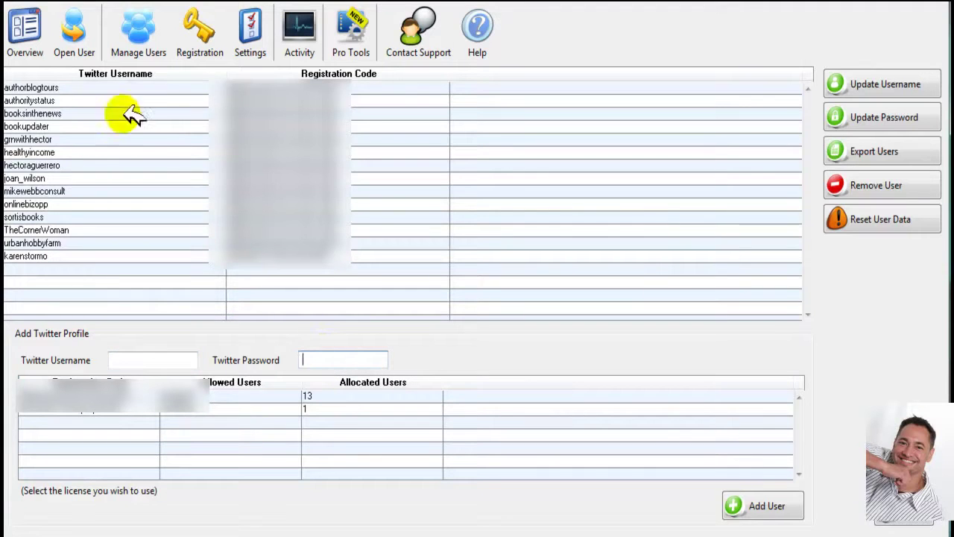
# Step: Return to the accounts overview, read the Tweet msg text file in Notepad from its beginning and dismiss it
pyautogui.click(33, 26)
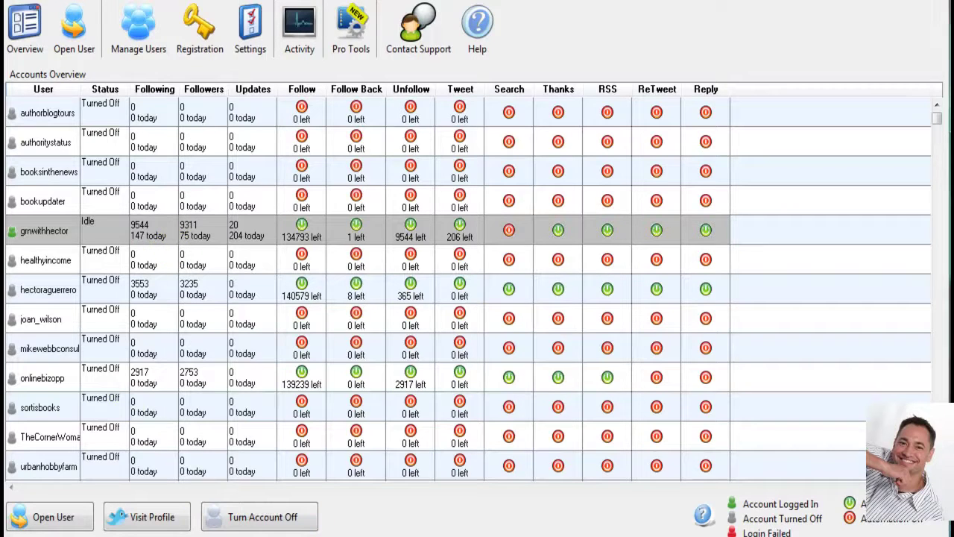
pyautogui.click(522, 517)
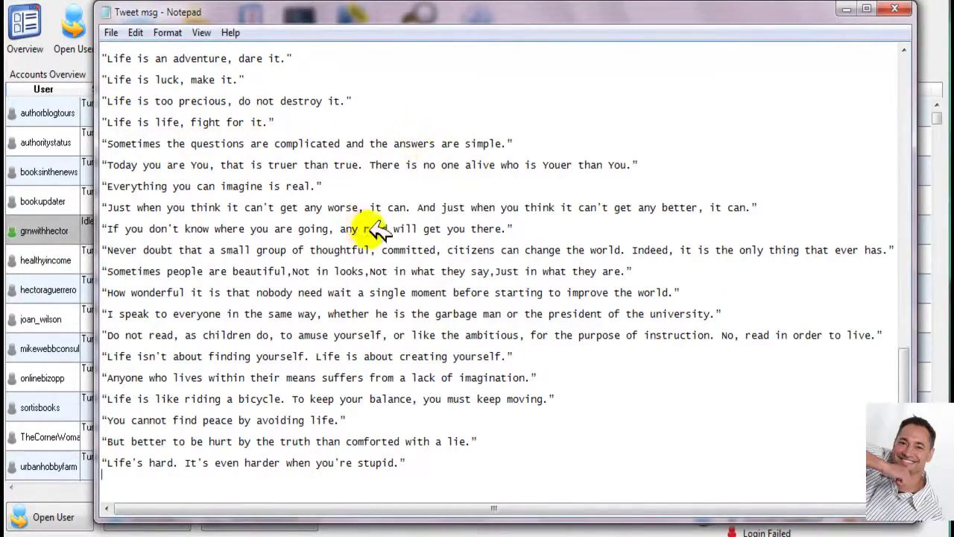
pyautogui.scroll(15, 377, 229)
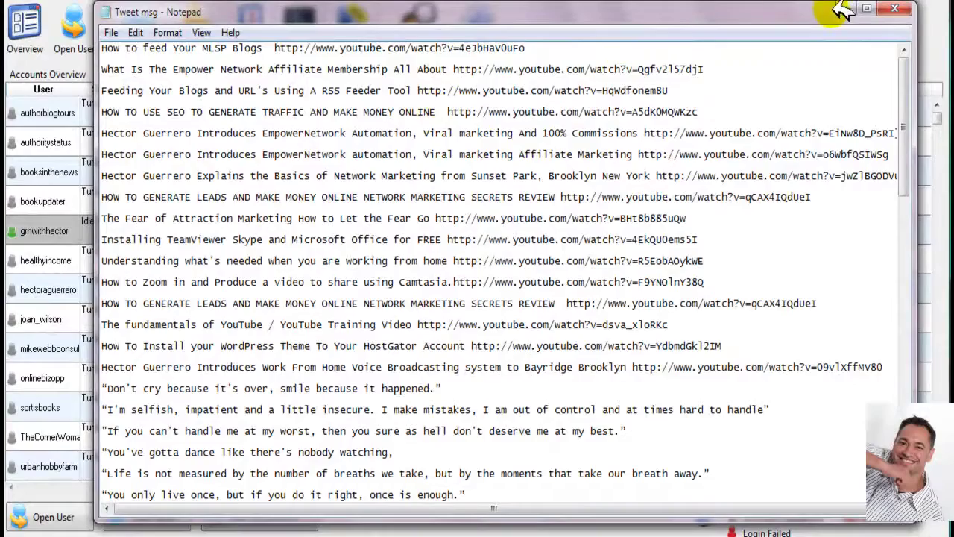
pyautogui.click(894, 8)
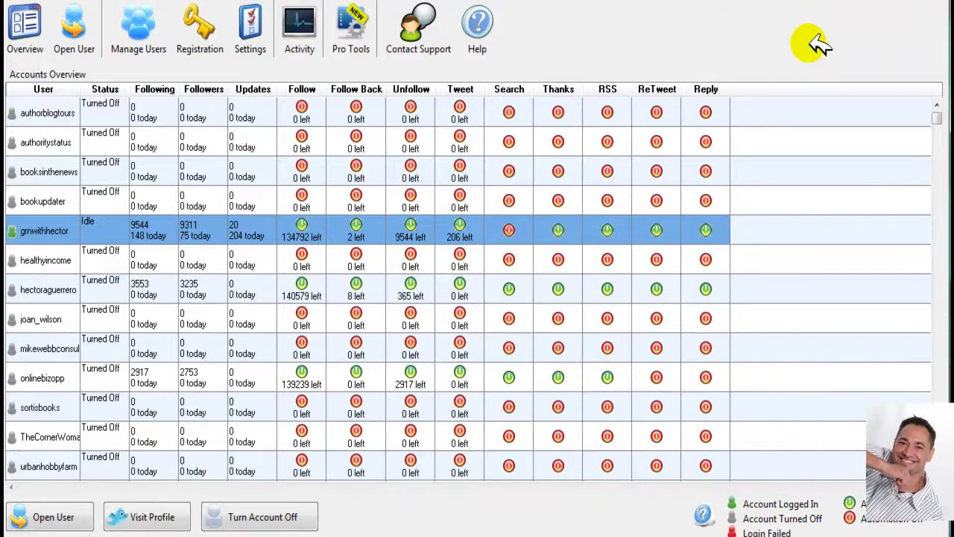
# Step: Open the logged-in account from the user list and review the sending settings on its Other Messages page
pyautogui.click(84, 39)
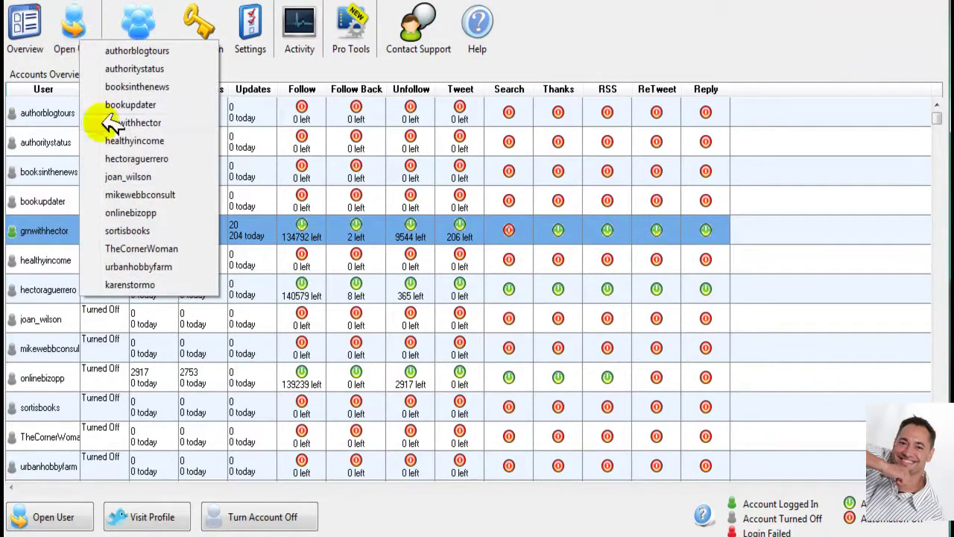
pyautogui.click(155, 124)
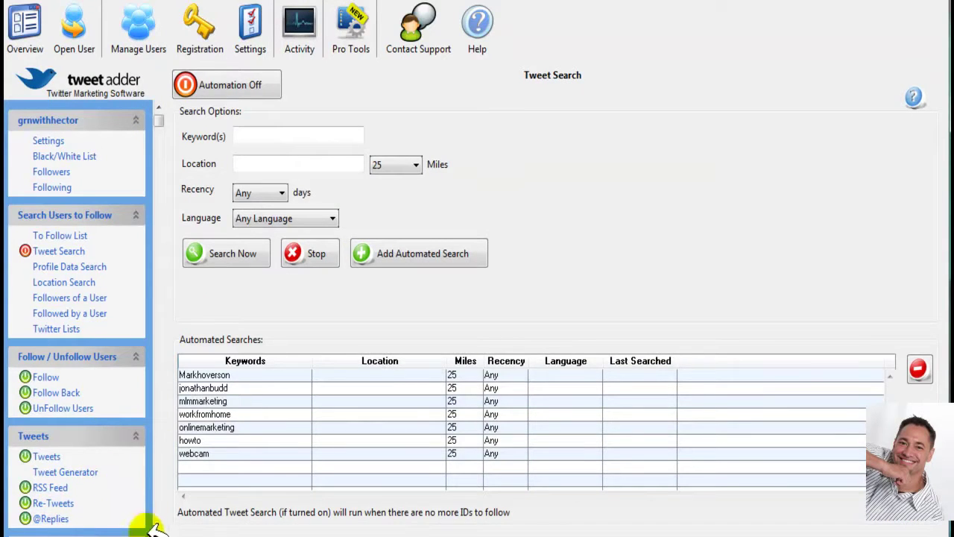
pyautogui.scroll(-3, 153, 526)
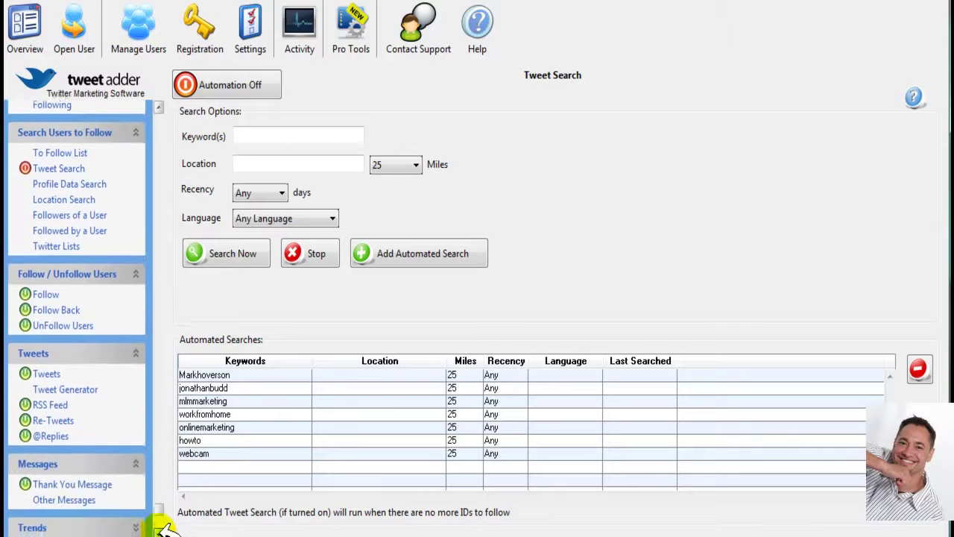
pyautogui.click(83, 499)
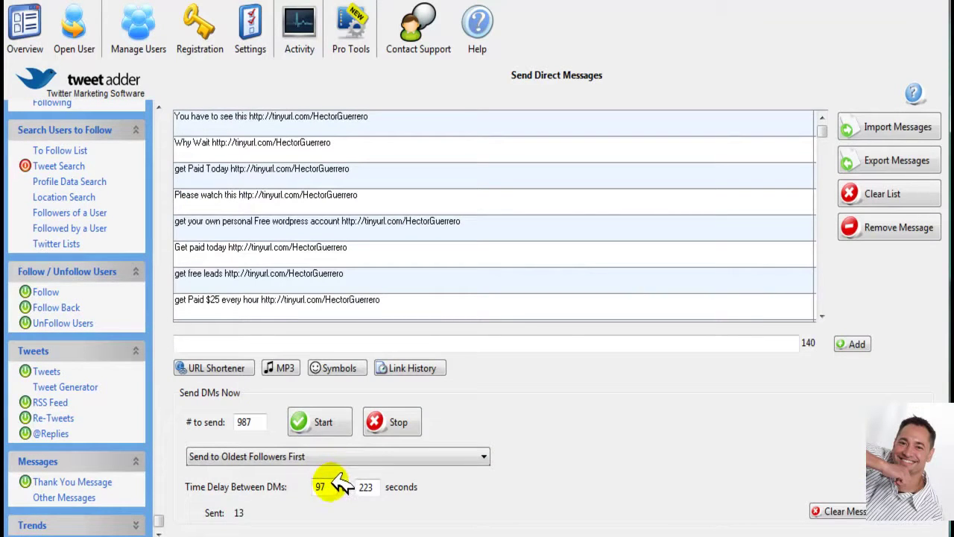
pyautogui.click(248, 423)
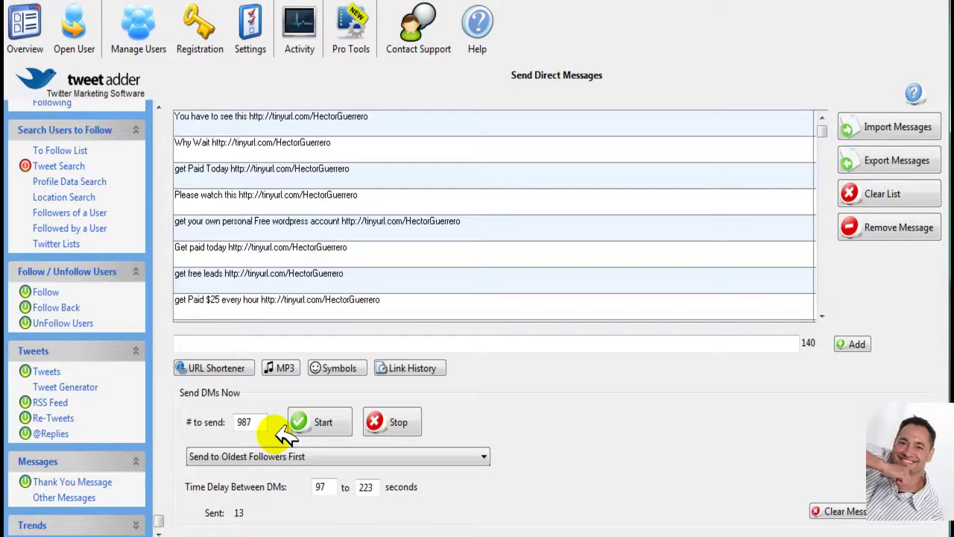
# Step: Compare the send amounts and time delays on the account's Follow, Follow Back and UnFollow Users pages
pyautogui.click(45, 292)
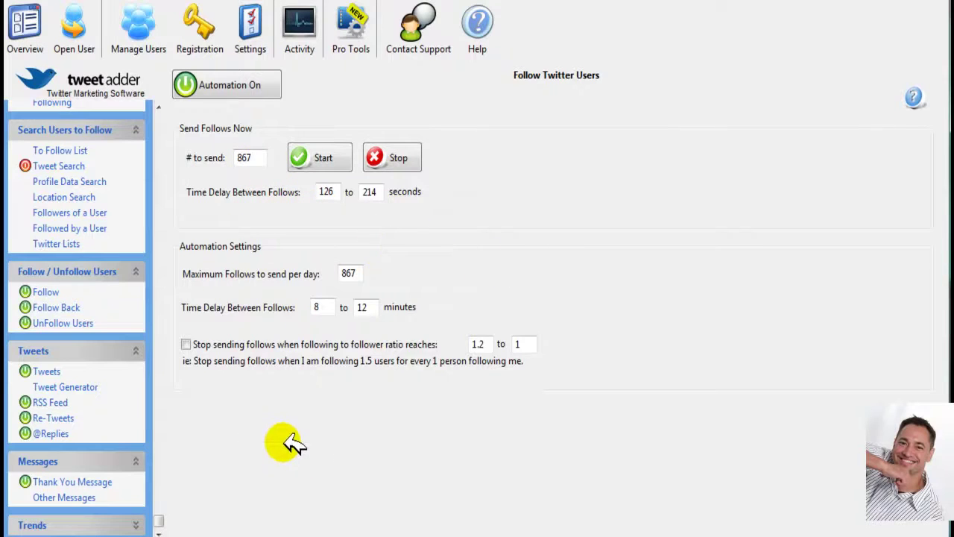
pyautogui.click(56, 308)
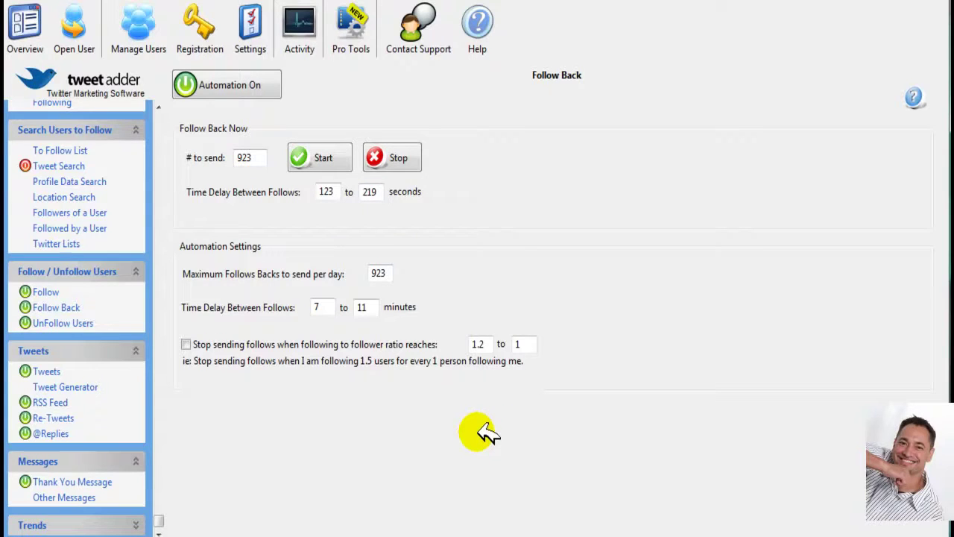
pyautogui.click(54, 323)
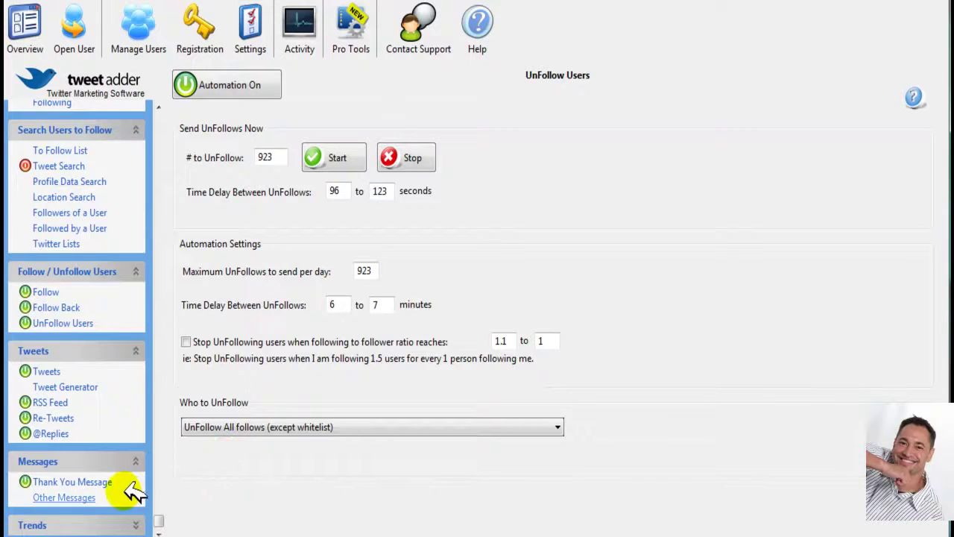
# Step: Reopen the Other Messages page and view the follower-order options for sending direct messages
pyautogui.click(88, 499)
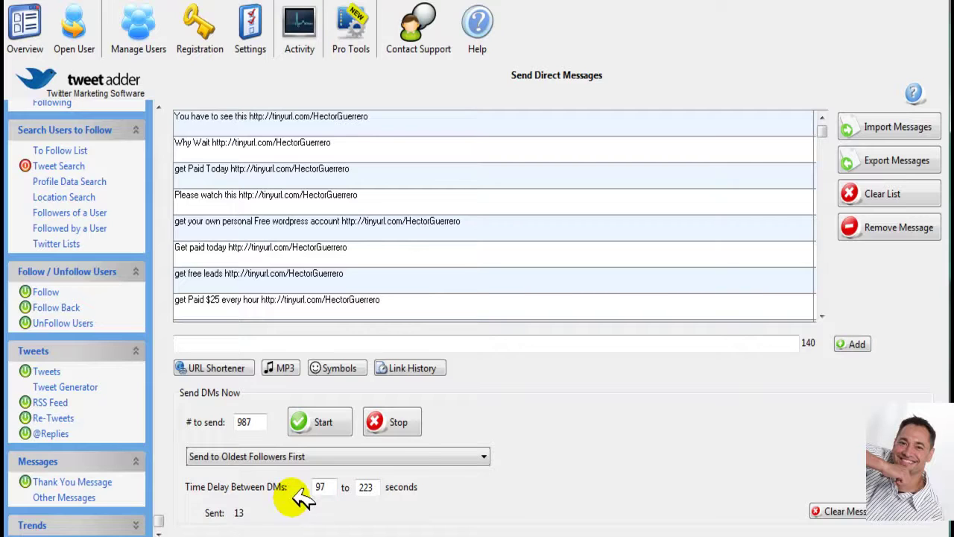
pyautogui.click(484, 456)
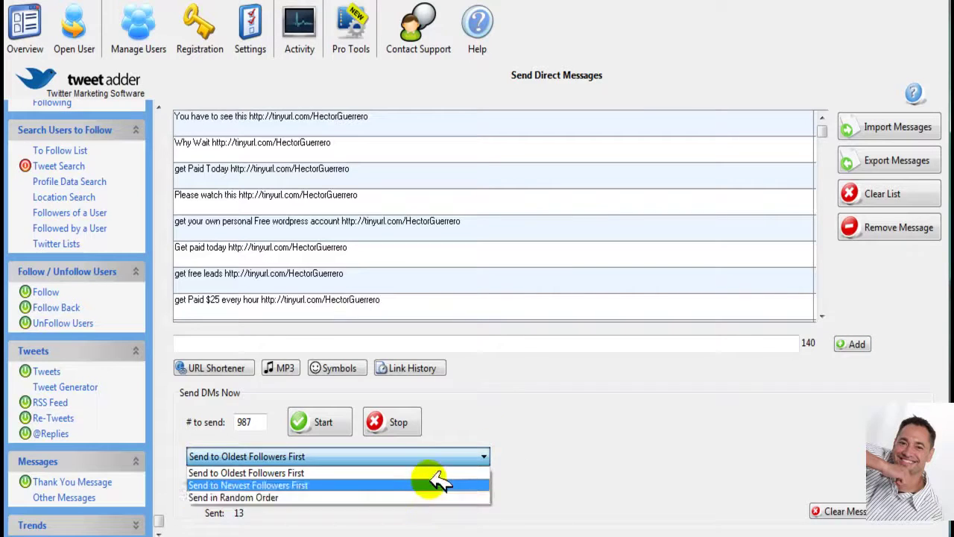
pyautogui.click(556, 430)
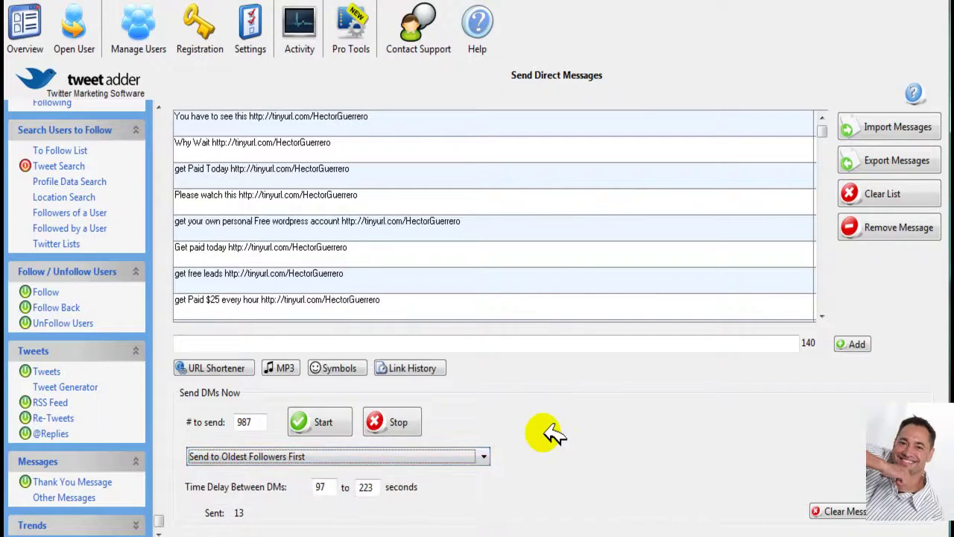